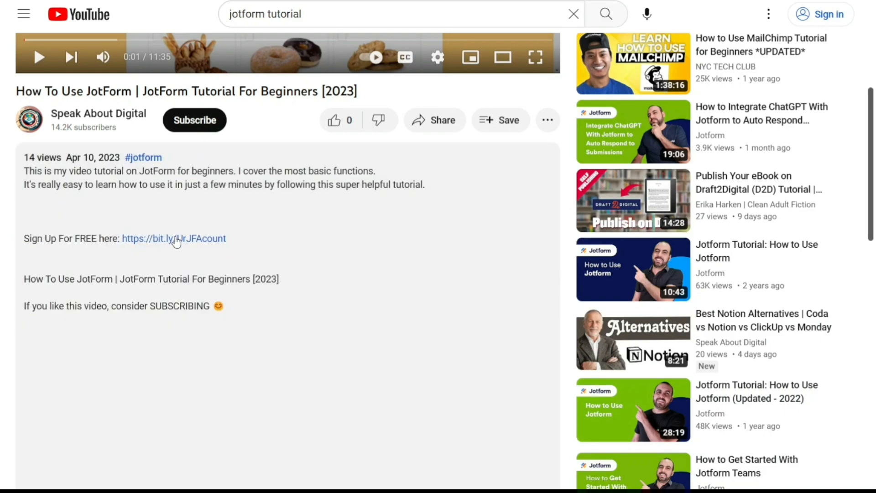
- Open the Jotform sign-up page from the free sign-up link in the video description
{"action": "left_click", "coordinate": [176, 239]}
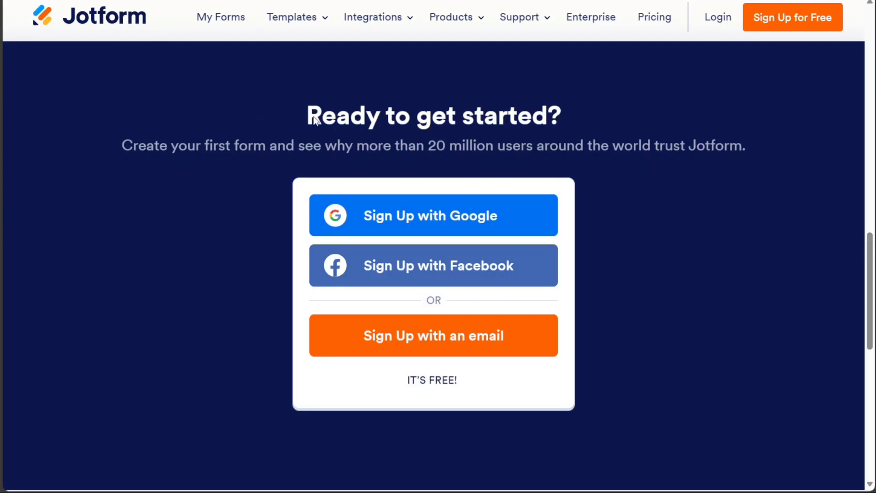
{"action": "mouse_move", "coordinate": [450, 34]}
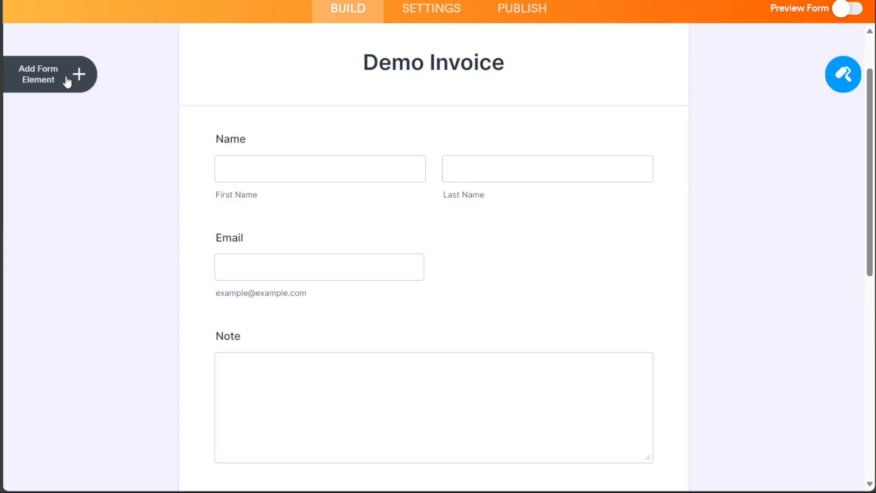
- Add a Phone field between the Email and Note fields of the Demo Invoice form and close the form elements
{"action": "left_click", "coordinate": [67, 77]}
{"action": "left_click", "coordinate": [95, 73]}
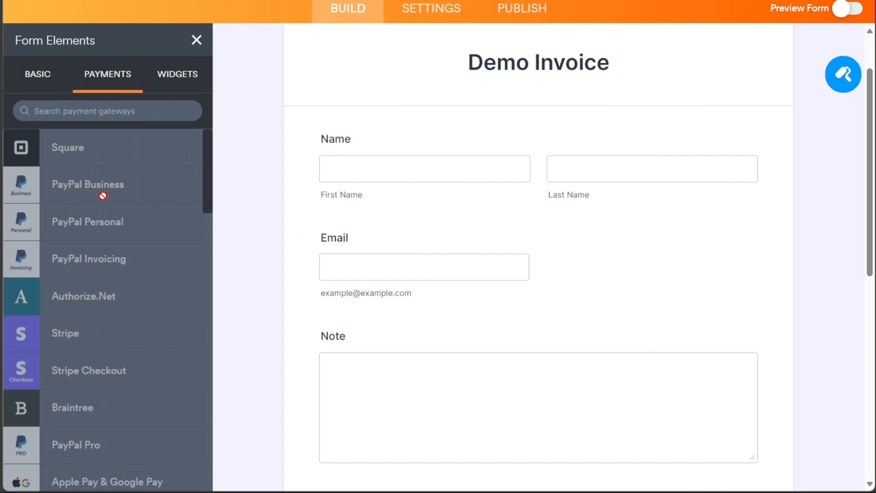
{"action": "left_click", "coordinate": [30, 84]}
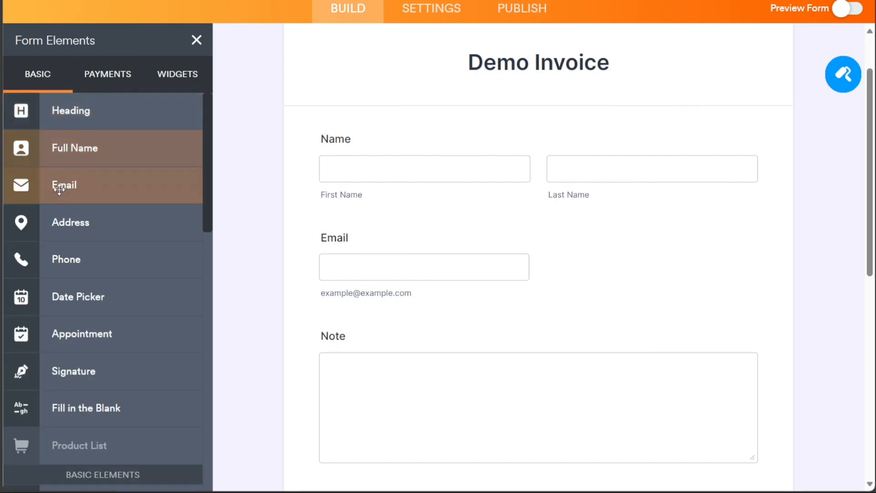
{"action": "left_click_drag", "start_coordinate": [93, 262], "coordinate": [431, 349]}
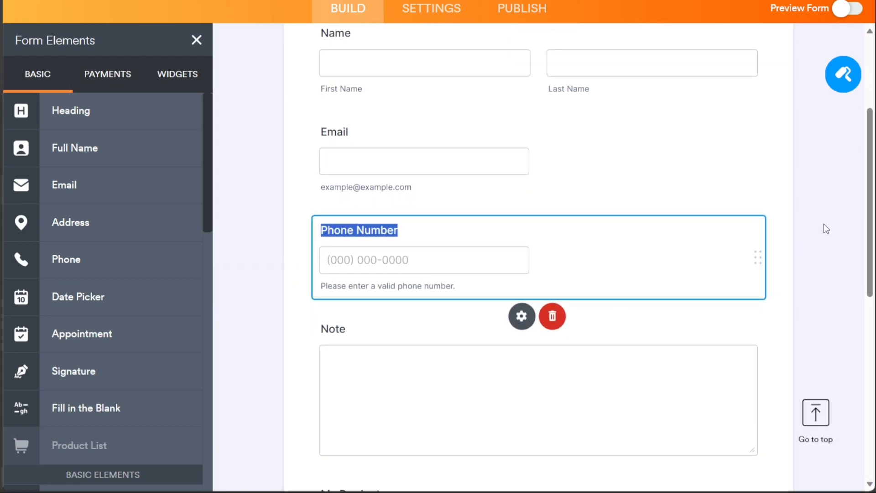
{"action": "left_click", "coordinate": [196, 41]}
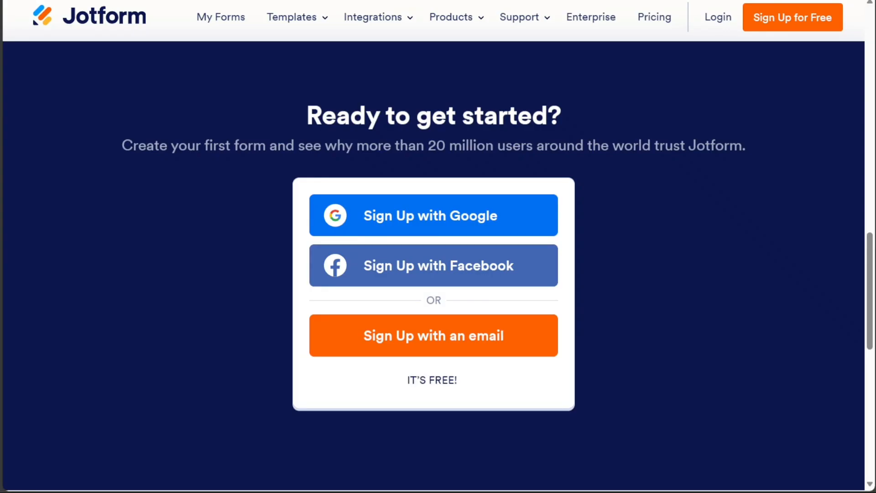
{"action": "mouse_move", "coordinate": [470, 31]}
{"action": "left_click_drag", "start_coordinate": [389, 384], "coordinate": [446, 379]}
{"action": "left_click", "coordinate": [692, 266]}
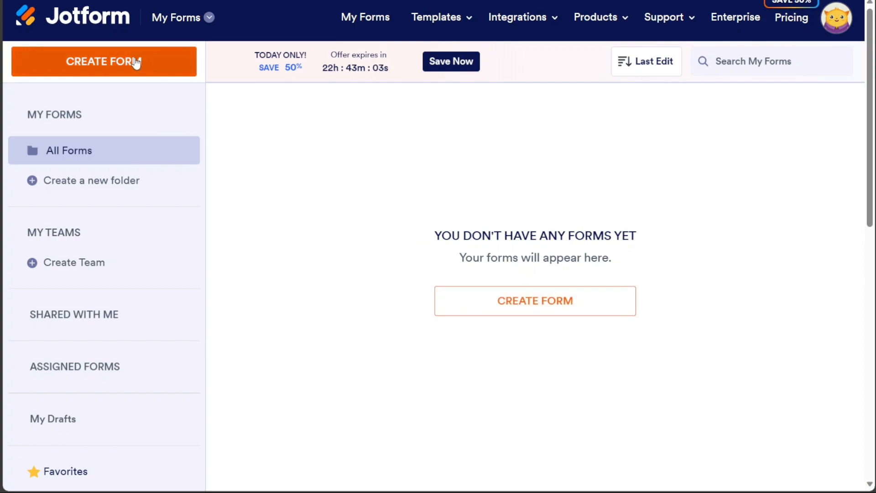
- Create a new form from scratch using the Classic Form layout
{"action": "left_click", "coordinate": [116, 63]}
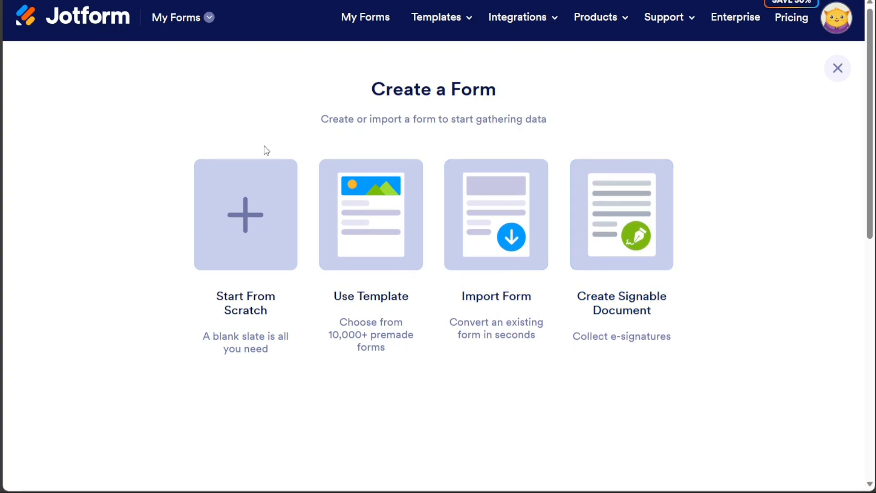
{"action": "left_click", "coordinate": [247, 199]}
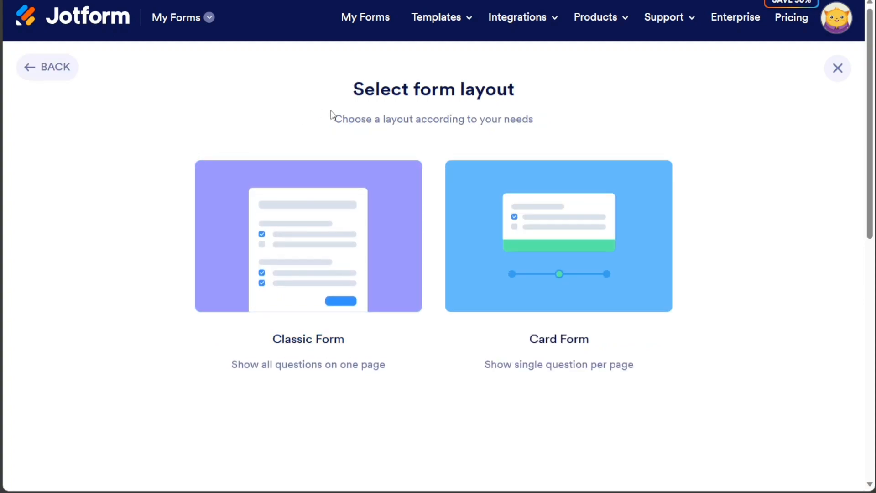
{"action": "left_click", "coordinate": [310, 251]}
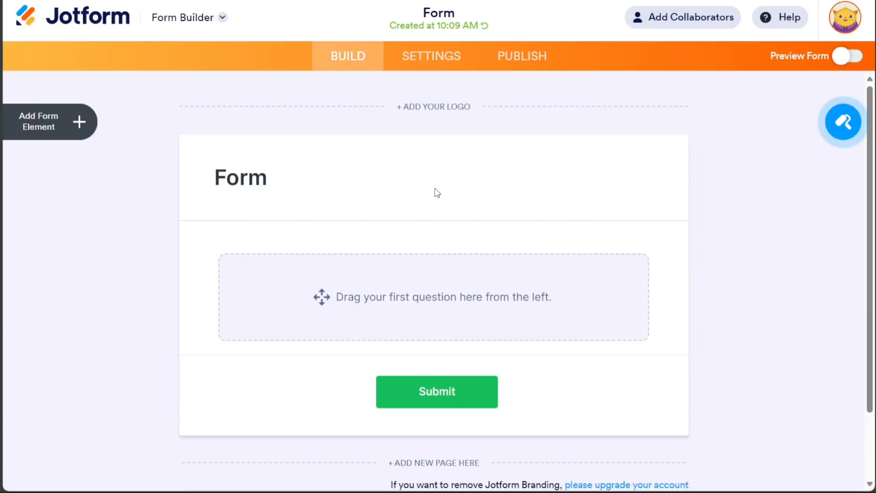
- Set the form heading to "Make Your Own Invoice" and center its text alignment
{"action": "double_click", "coordinate": [236, 179]}
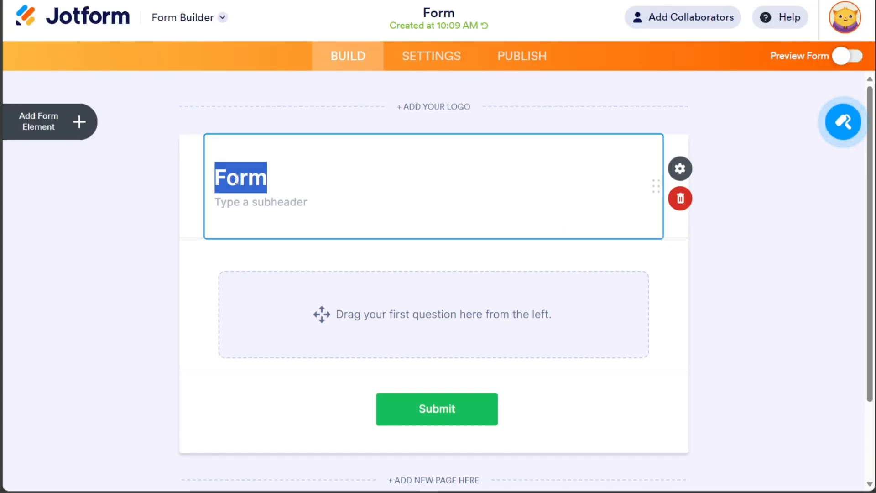
{"action": "type", "text": "Make Your Own Invoice"}
{"action": "left_click", "coordinate": [679, 168]}
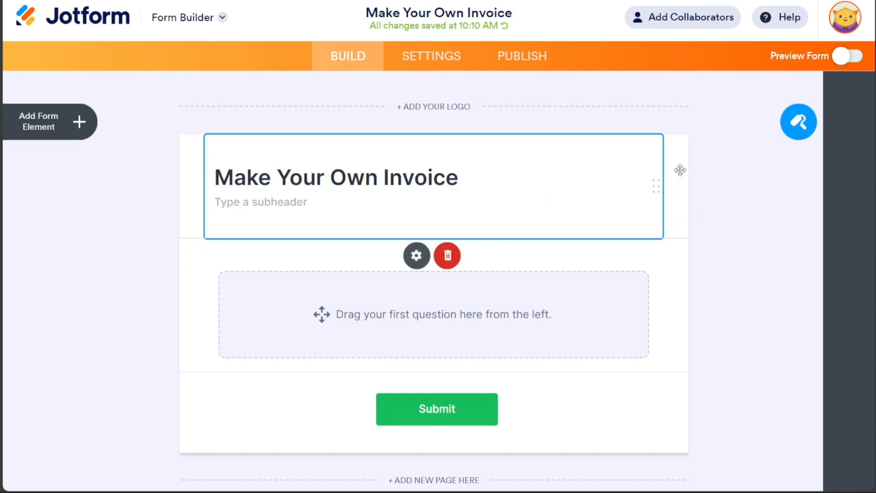
{"action": "left_click", "coordinate": [682, 428]}
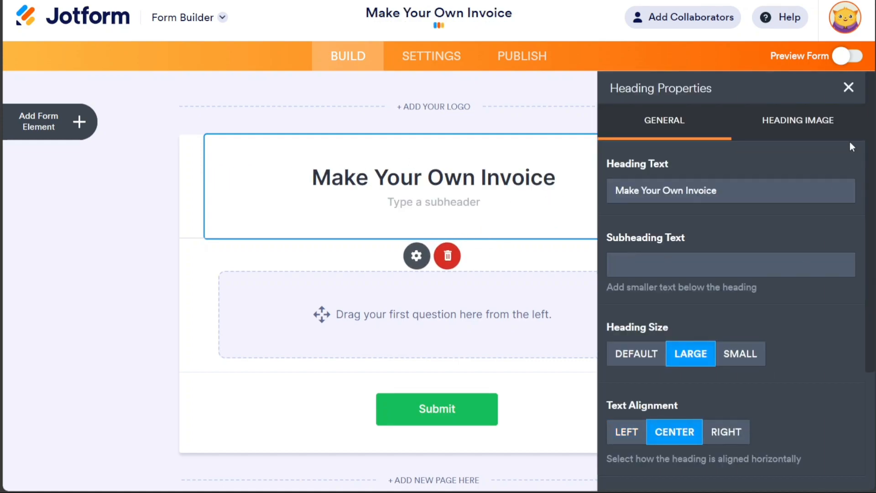
{"action": "left_click", "coordinate": [848, 88]}
{"action": "left_click", "coordinate": [811, 204]}
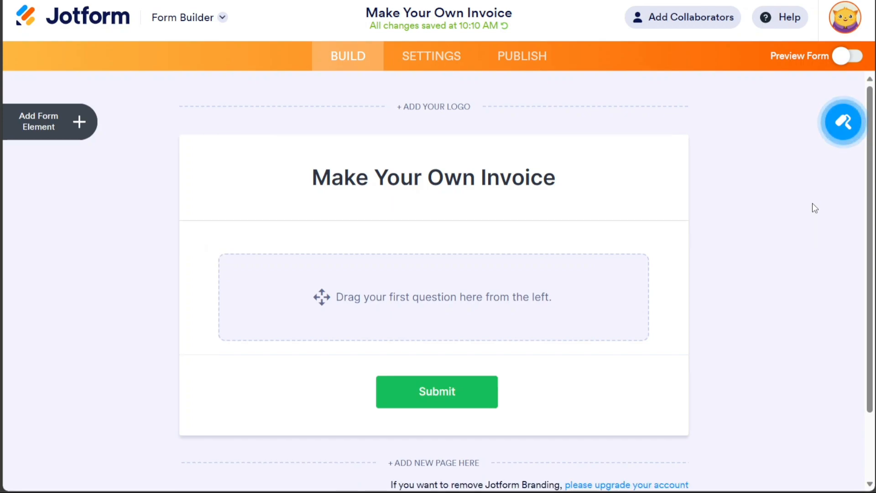
- Add a Full Name field and an Email field to the empty form
{"action": "left_click", "coordinate": [78, 121]}
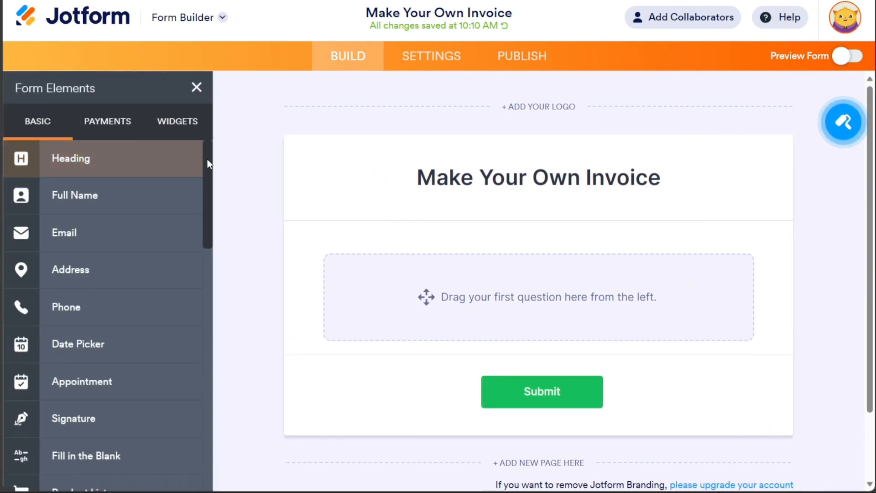
{"action": "scroll", "coordinate": [209, 162], "scroll_direction": "down", "scroll_amount": 1}
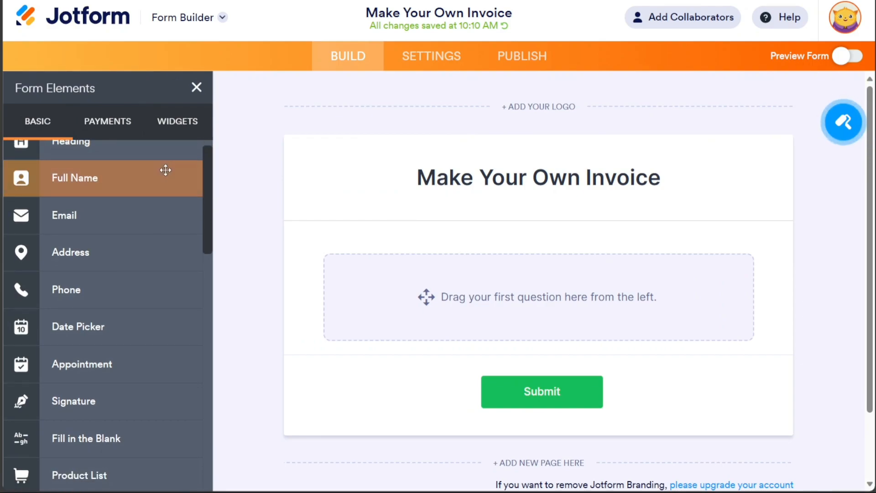
{"action": "left_click", "coordinate": [125, 179]}
{"action": "left_click", "coordinate": [113, 213]}
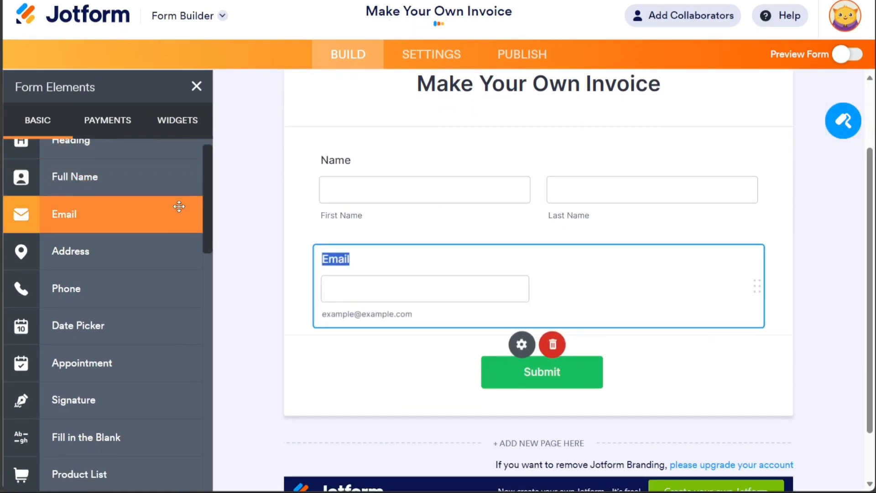
- Add a Long Text field labelled "Note" below the Email field and view the available payment gateways
{"action": "left_click_drag", "start_coordinate": [210, 203], "coordinate": [211, 292]}
{"action": "left_click", "coordinate": [127, 241]}
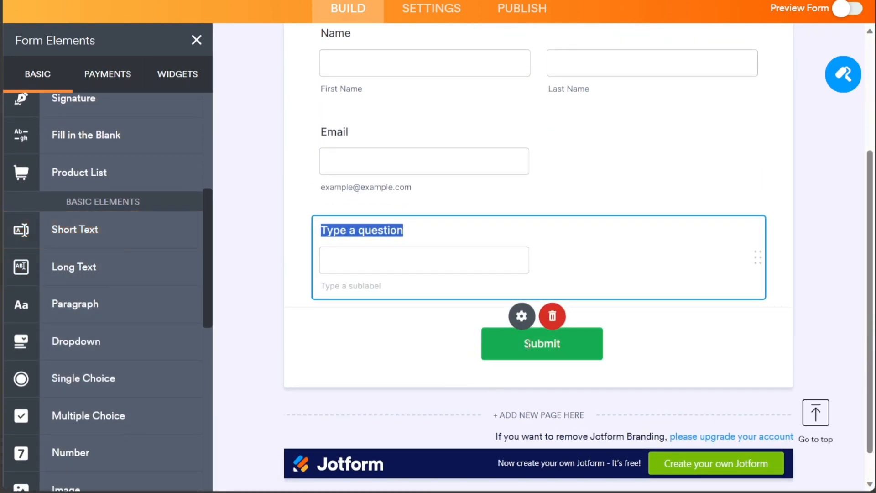
{"action": "left_click", "coordinate": [552, 316]}
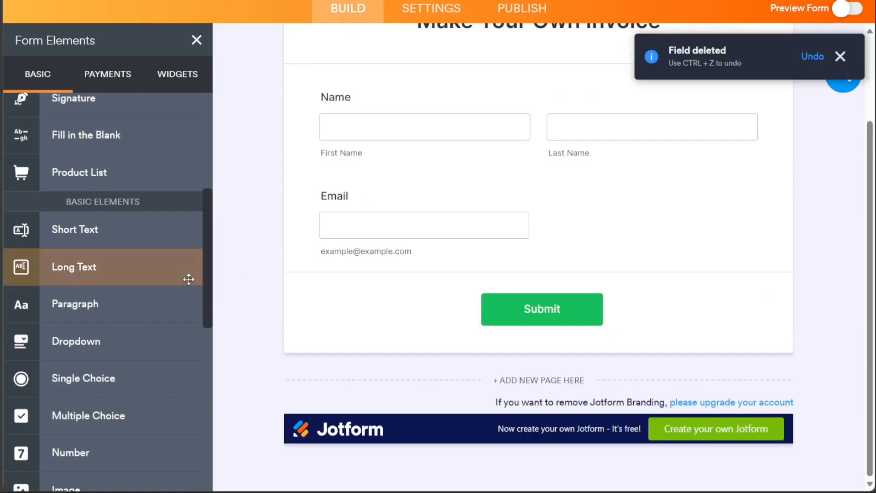
{"action": "left_click", "coordinate": [138, 276]}
{"action": "type", "text": "Note"}
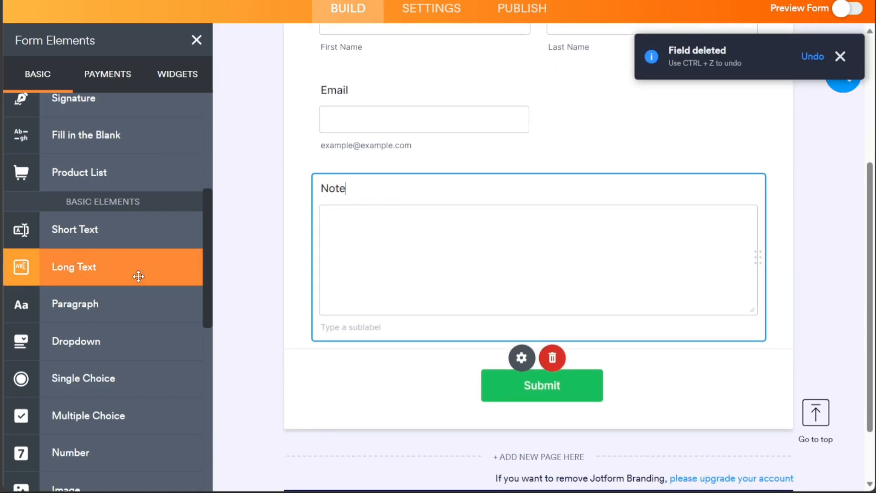
{"action": "left_click", "coordinate": [107, 86]}
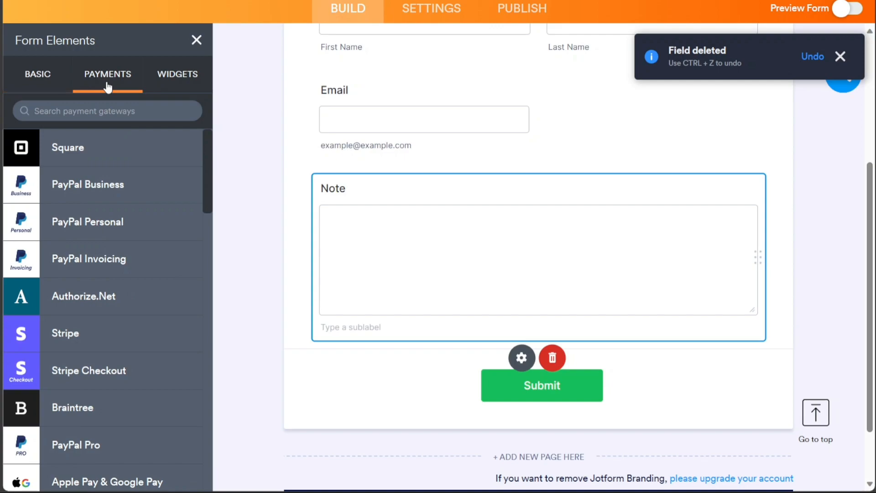
- Copy the form's direct share link from the publishing options and open the email invitation form
{"action": "left_click", "coordinate": [520, 8]}
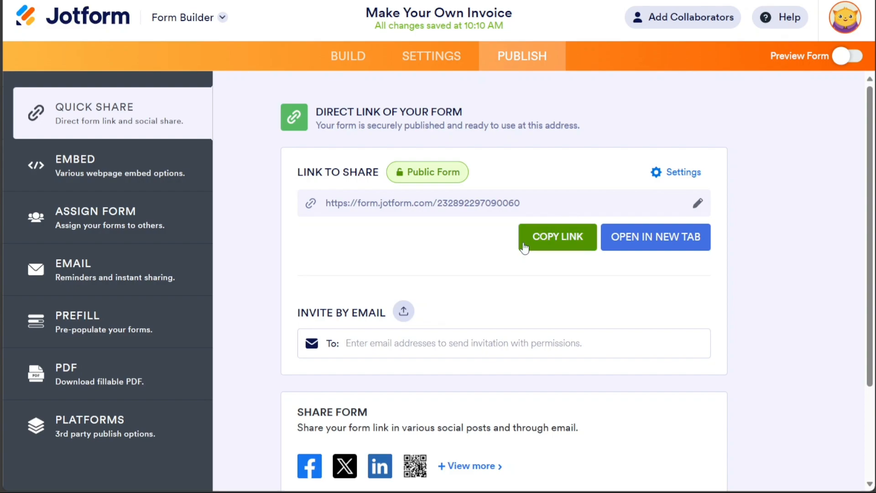
{"action": "left_click", "coordinate": [548, 247]}
{"action": "left_click", "coordinate": [475, 342]}
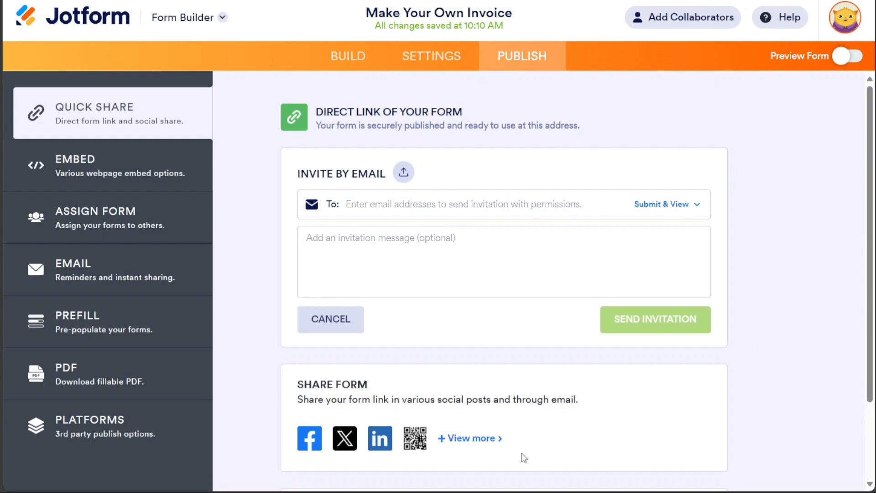
- View the QR code for the form's share link, and copy the code for embedding the form on a website
{"action": "left_click", "coordinate": [486, 442]}
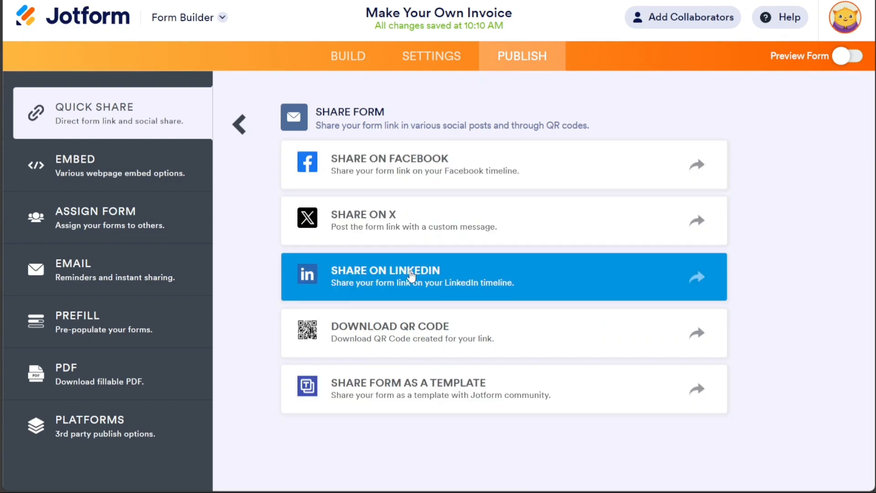
{"action": "left_click", "coordinate": [442, 342]}
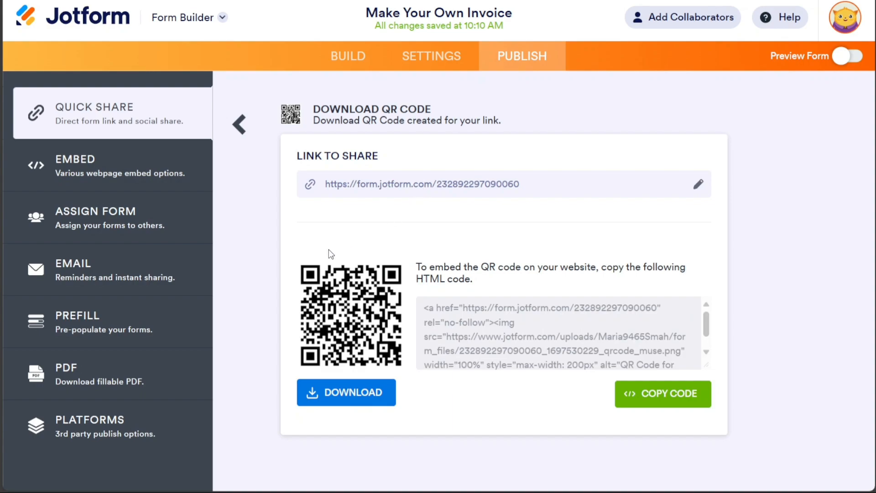
{"action": "left_click", "coordinate": [110, 169]}
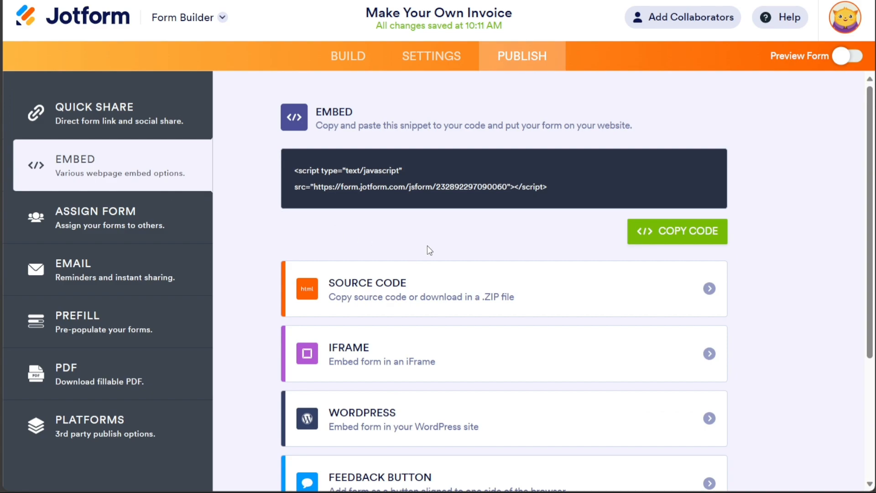
{"action": "left_click", "coordinate": [674, 243]}
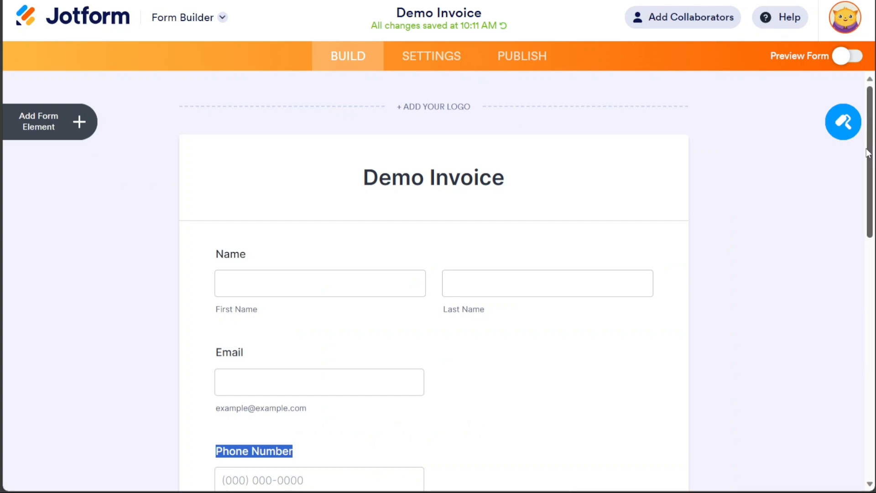
- Open the Demo Invoice form in the PDF Editor without applying the form updates to the document
{"action": "scroll", "coordinate": [867, 153], "scroll_direction": "down", "scroll_amount": 10}
{"action": "scroll", "coordinate": [848, 112], "scroll_direction": "up", "scroll_amount": 8}
{"action": "scroll", "coordinate": [846, 108], "scroll_direction": "up", "scroll_amount": 2}
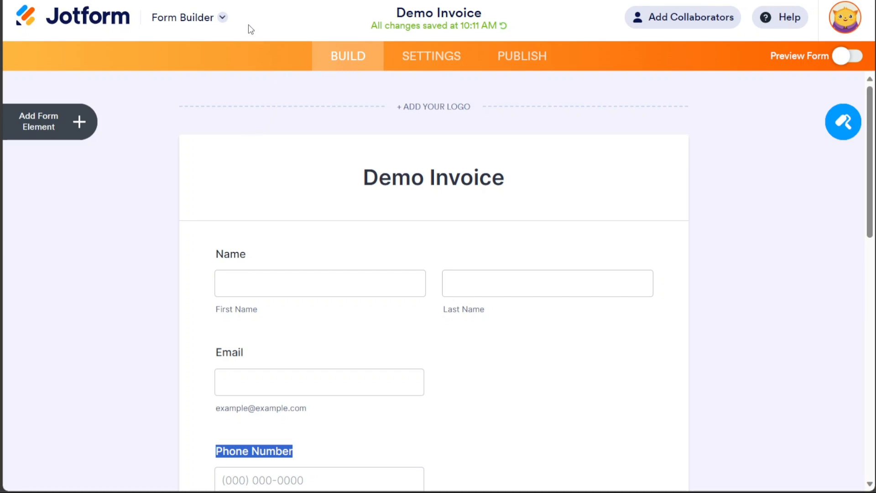
{"action": "left_click", "coordinate": [223, 19]}
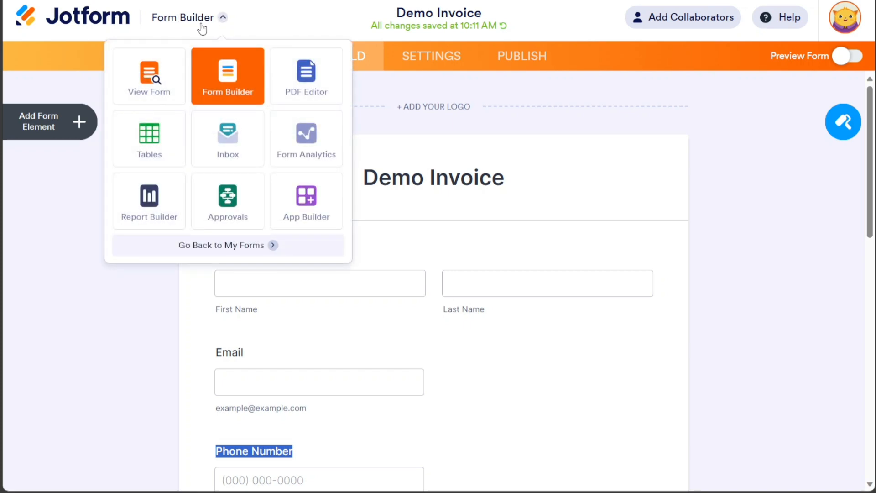
{"action": "left_click", "coordinate": [310, 95]}
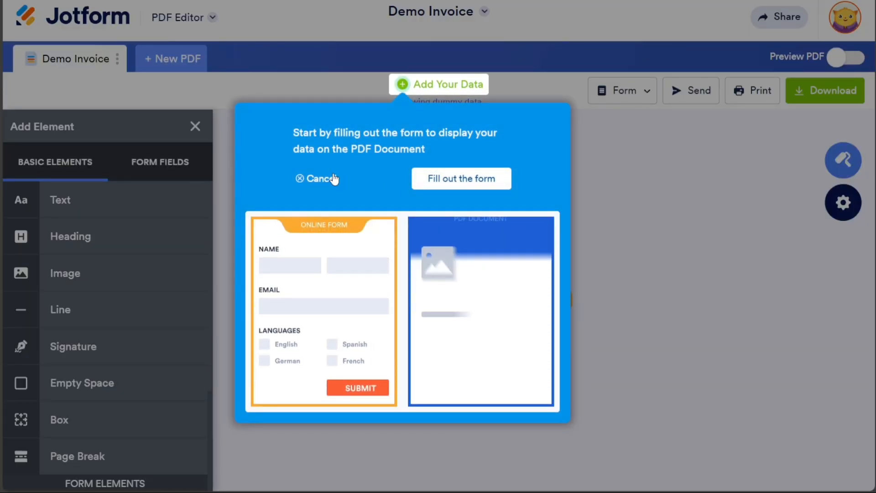
{"action": "left_click", "coordinate": [333, 179]}
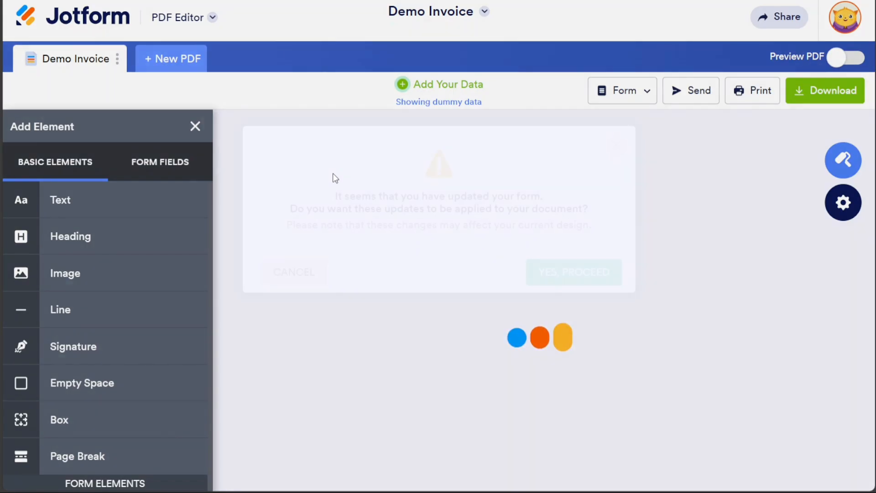
{"action": "left_click", "coordinate": [615, 179]}
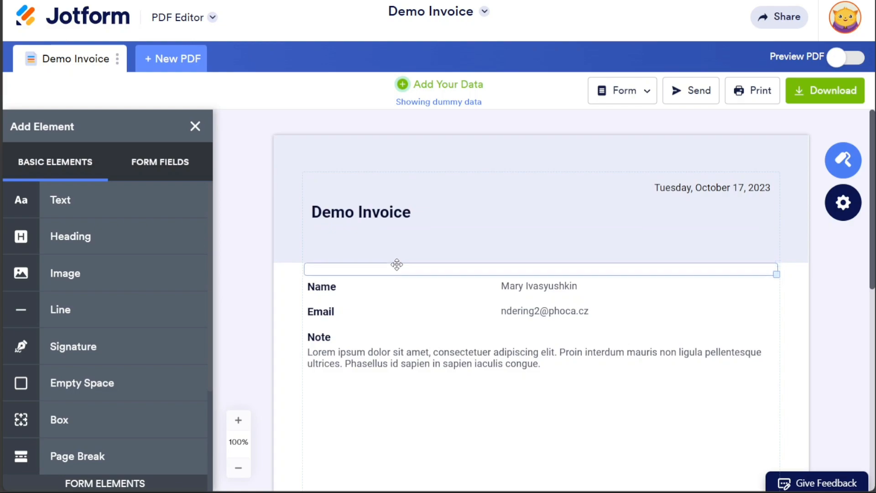
- Return the Demo Invoice to the Form Builder and show the list of other Jotform tools
{"action": "left_click", "coordinate": [213, 18]}
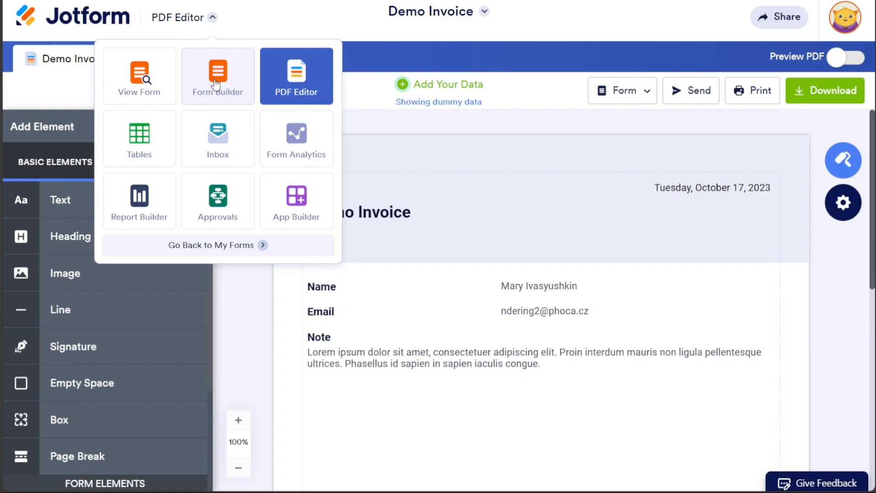
{"action": "left_click", "coordinate": [228, 98]}
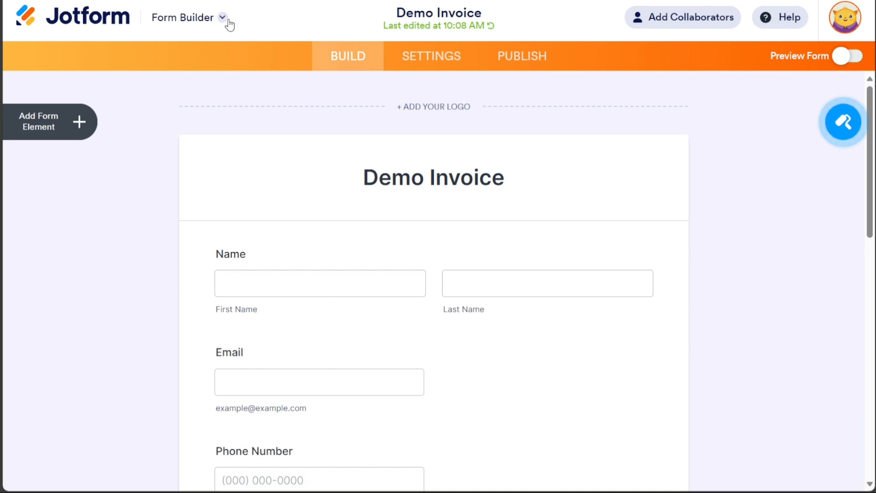
{"action": "left_click", "coordinate": [228, 23]}
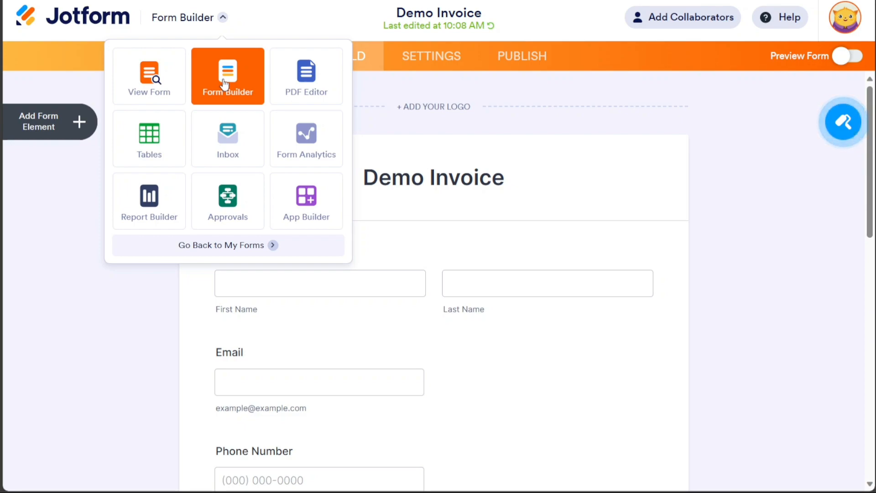
- Close the tools list, open the autoresponder among the Demo Invoice form's email settings, and review its email content
{"action": "left_click", "coordinate": [332, 27]}
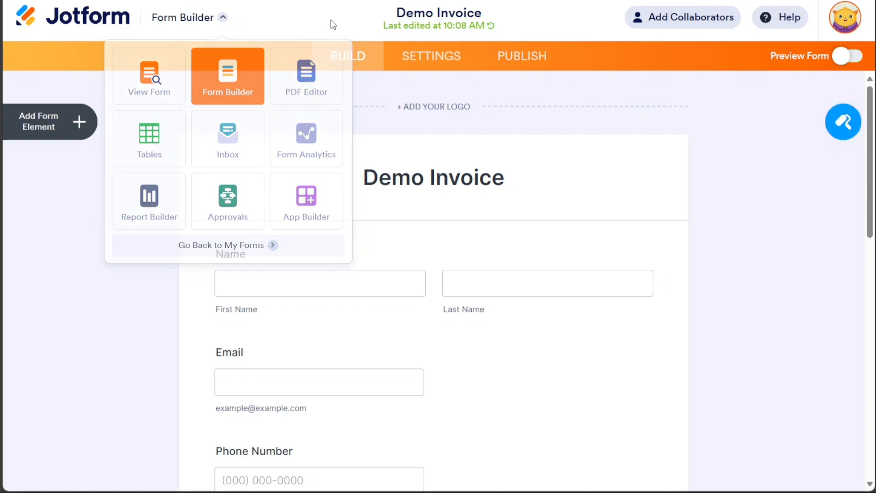
{"action": "left_click", "coordinate": [449, 68]}
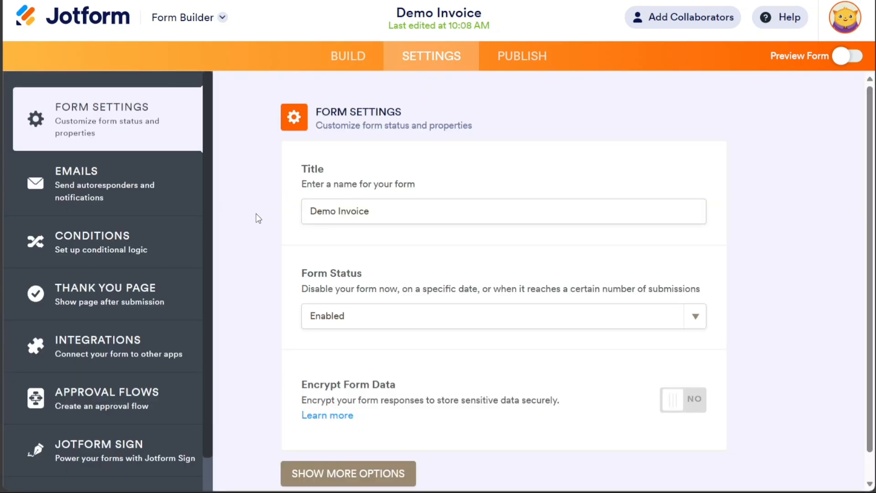
{"action": "left_click", "coordinate": [118, 185]}
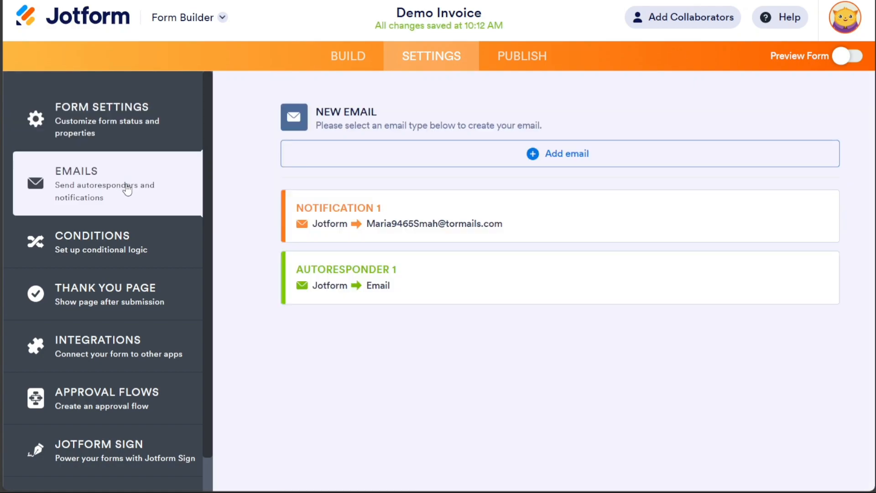
{"action": "mouse_move", "coordinate": [417, 289]}
{"action": "left_click", "coordinate": [743, 280]}
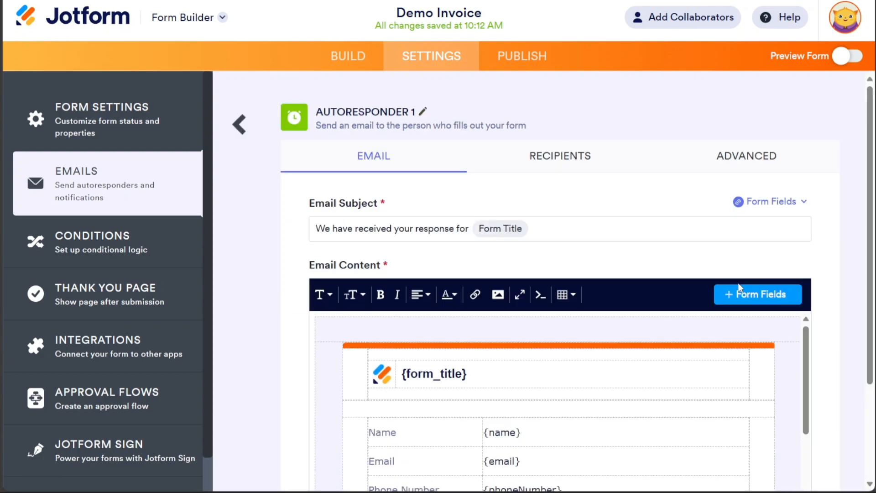
{"action": "left_click_drag", "start_coordinate": [872, 215], "coordinate": [872, 288]}
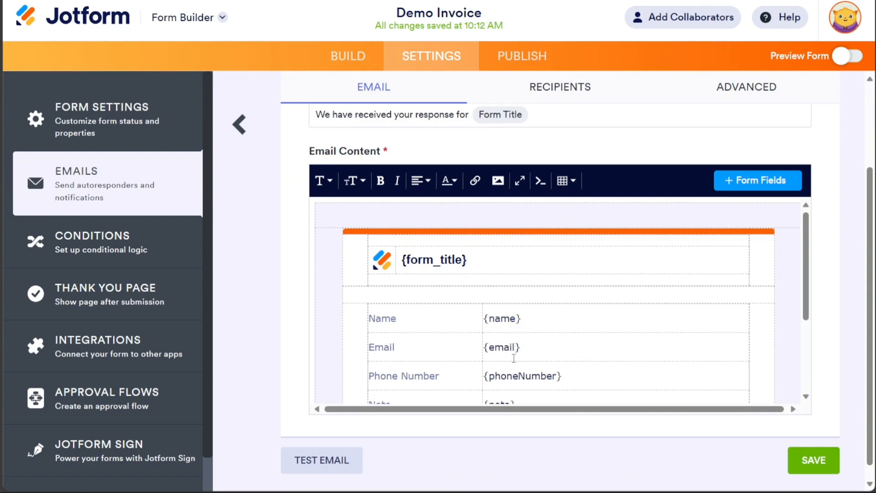
{"action": "left_click_drag", "start_coordinate": [806, 304], "coordinate": [816, 263]}
- Turn on PDF attachment in the autoresponder's advanced options and select the Demo Invoice PDF
{"action": "left_click", "coordinate": [742, 91]}
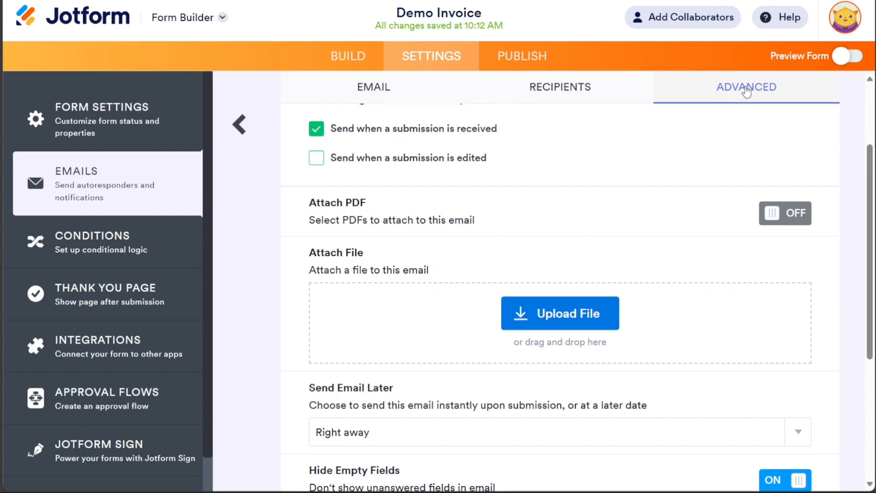
{"action": "left_click", "coordinate": [797, 225]}
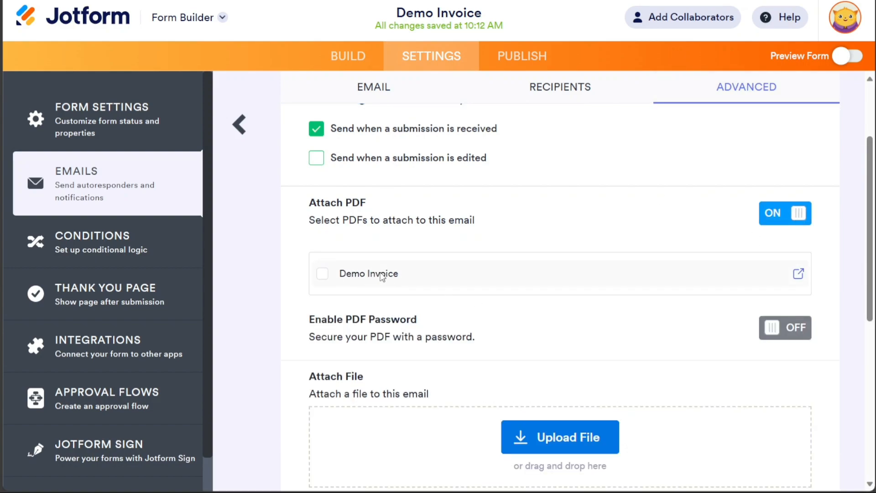
{"action": "left_click", "coordinate": [322, 275]}
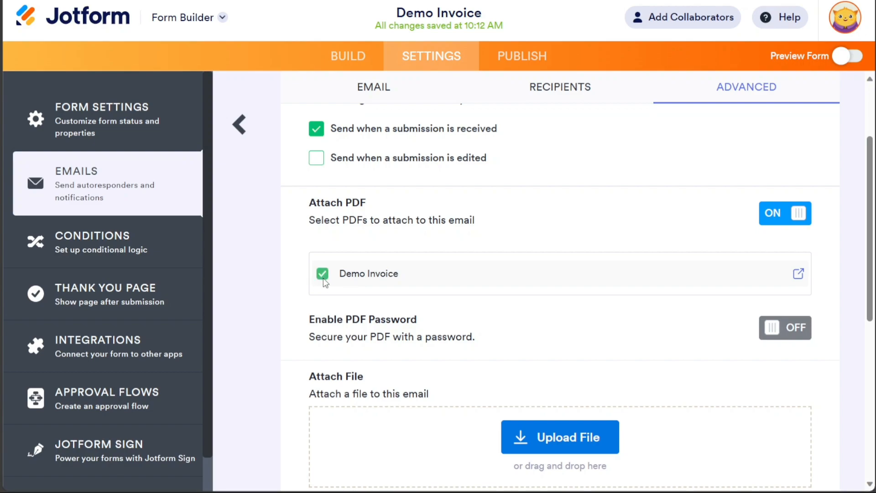